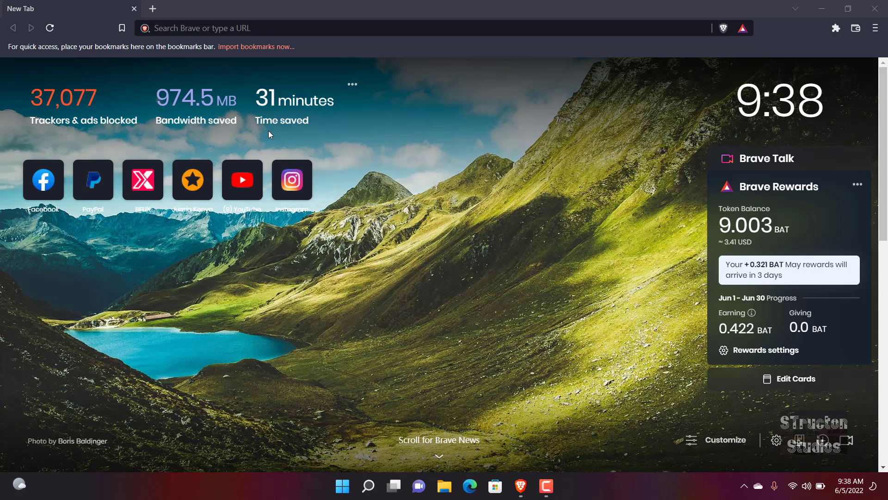
Search the web for "epicgames" and open the Epic Games Store site from the results.
left_click(179, 26)
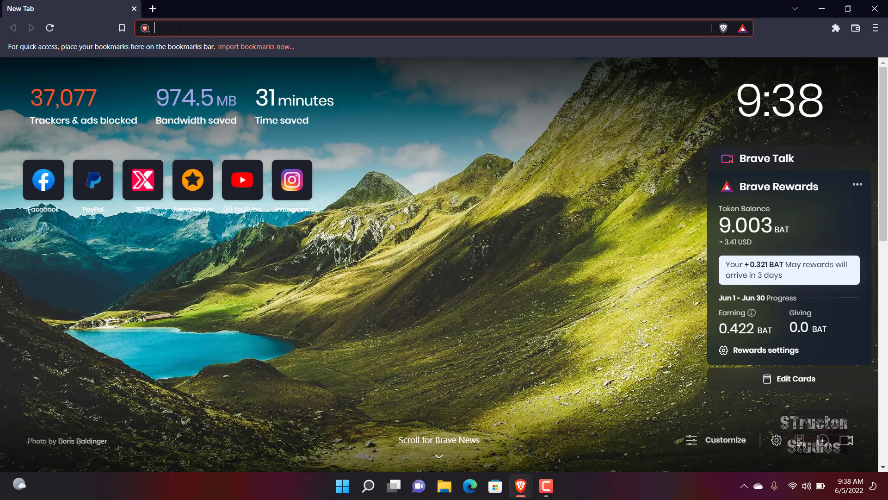
type("epic")
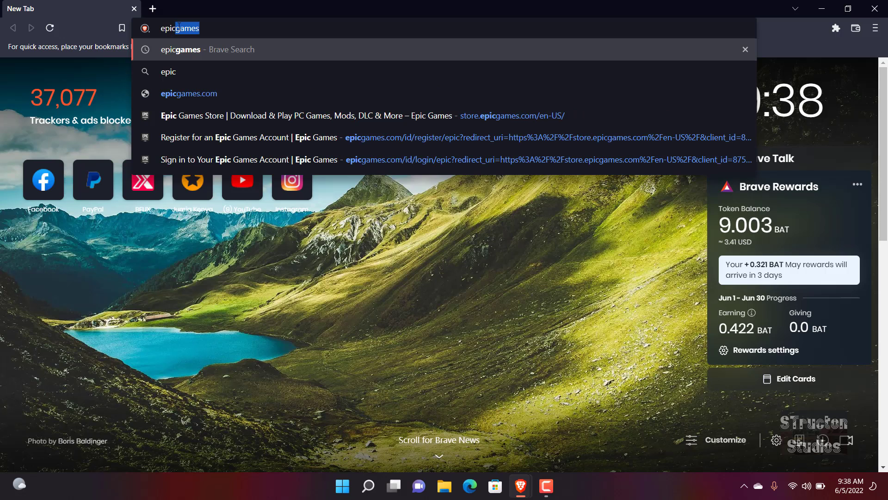
key("BackSpace")
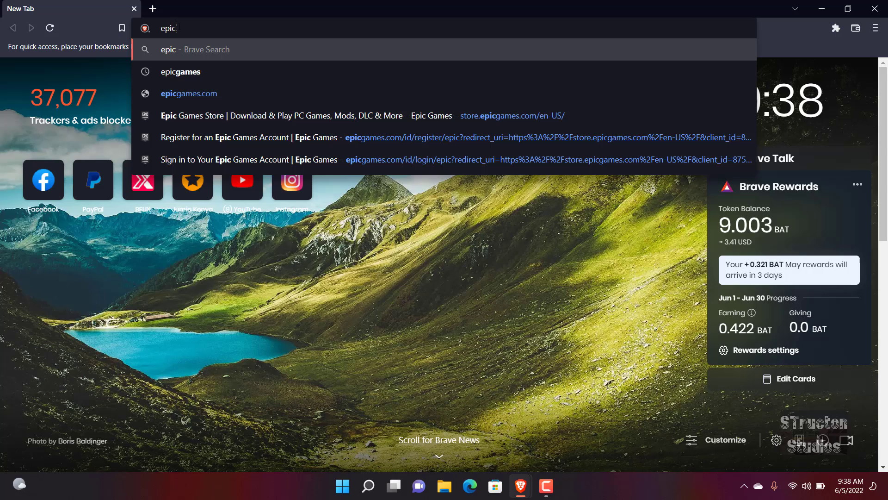
type("games")
key("Return")
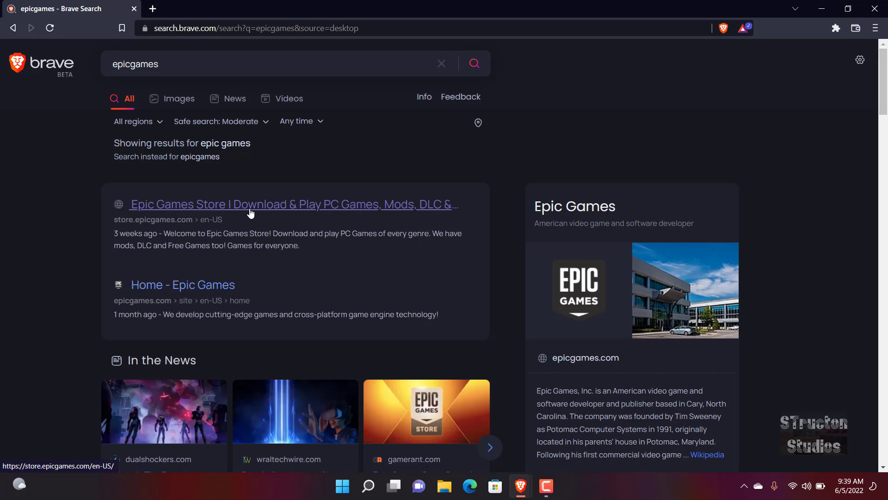
left_click(228, 204)
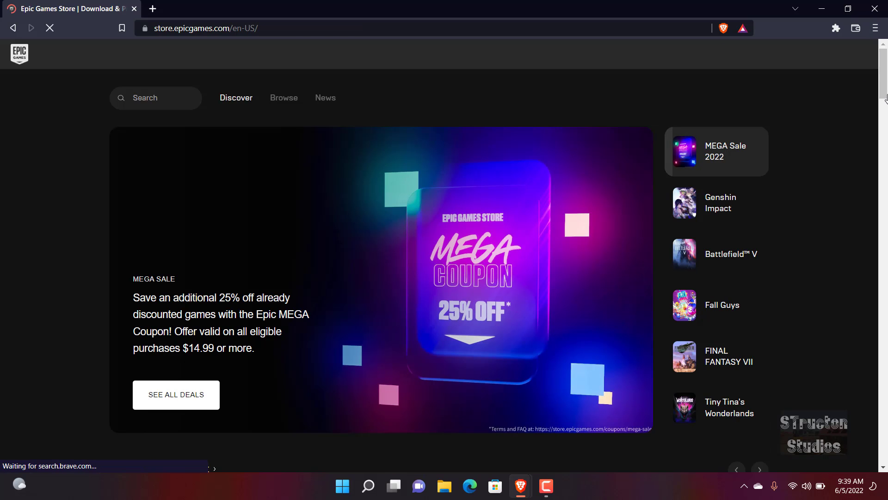
Go to the store's sign-in options, choose signing in with Epic Games, and activate the email address field.
left_click_drag(886, 97, 886, 236)
scroll(862, 125, "down", 3)
scroll(863, 126, "up", 15)
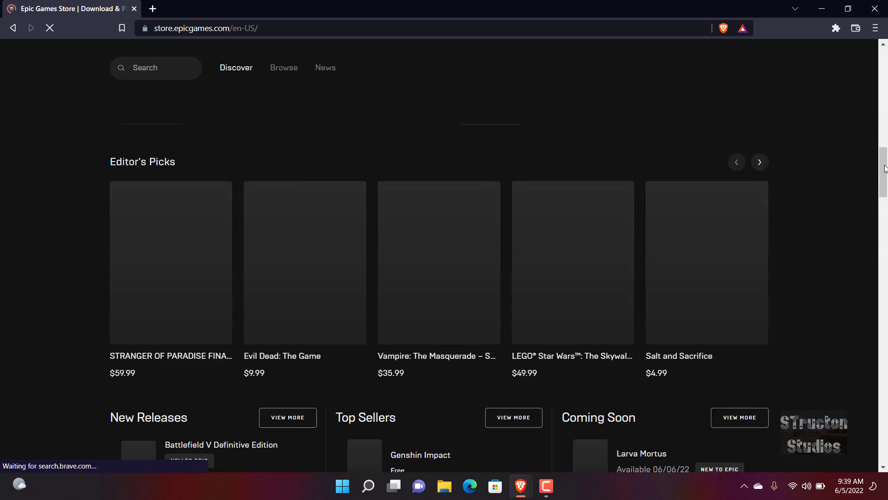
scroll(862, 126, "up", 10)
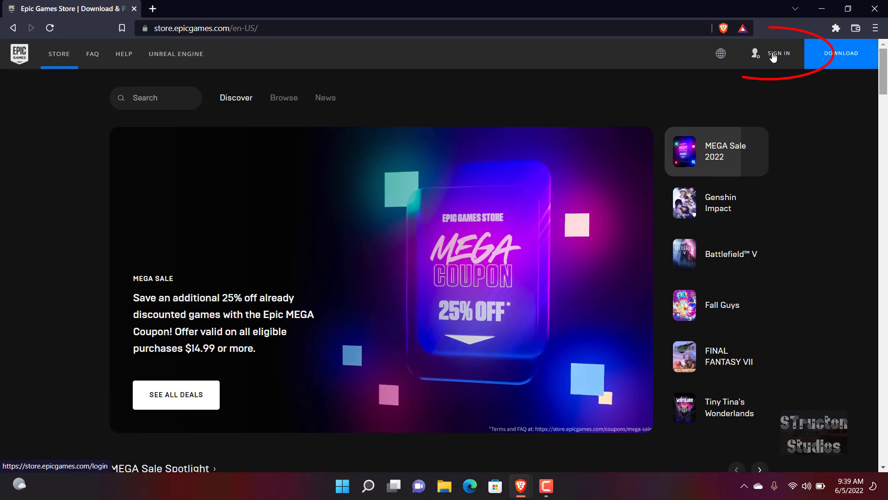
left_click(771, 55)
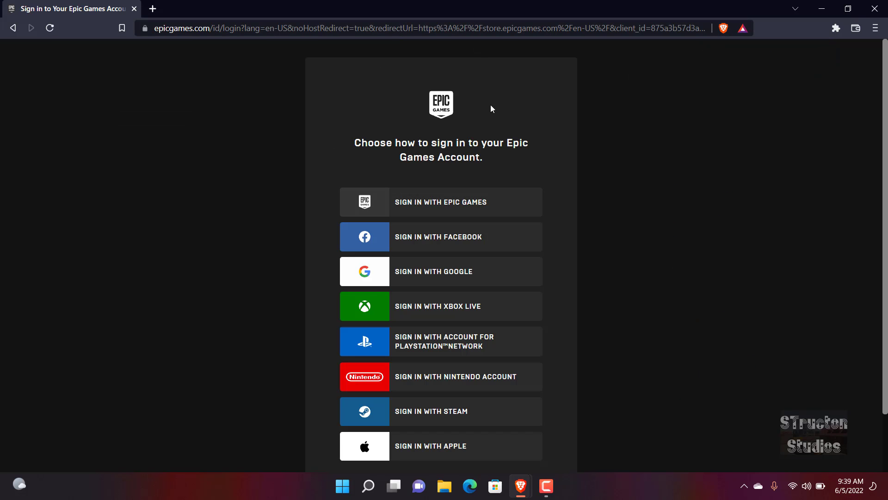
left_click(471, 206)
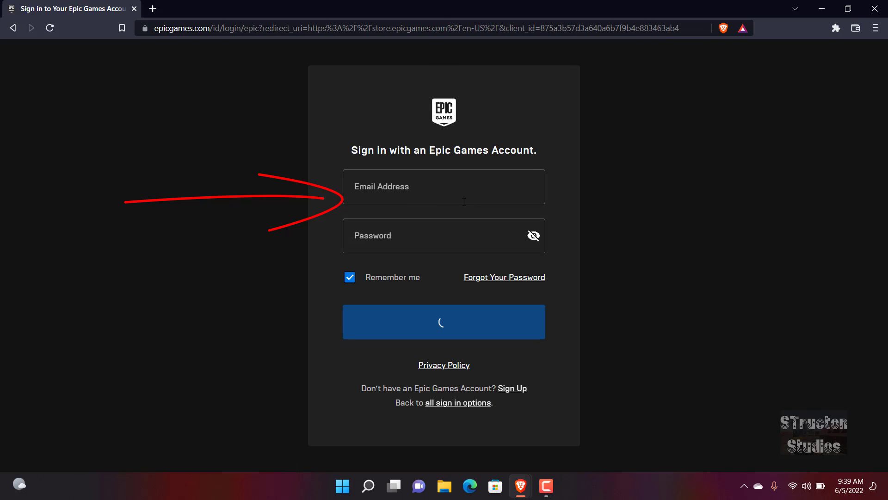
left_click(394, 200)
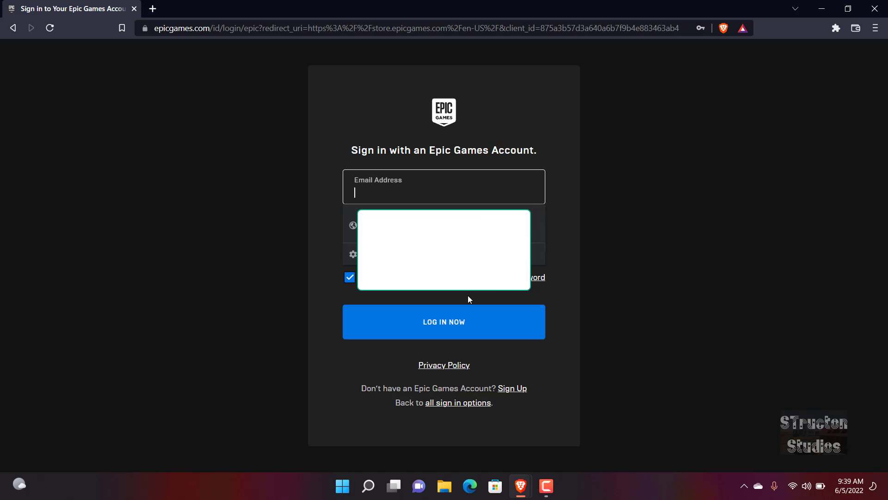
Open the Epic Games sign-up form, review its required fields down to the terms of service, and return to the store's home page.
left_click(514, 391)
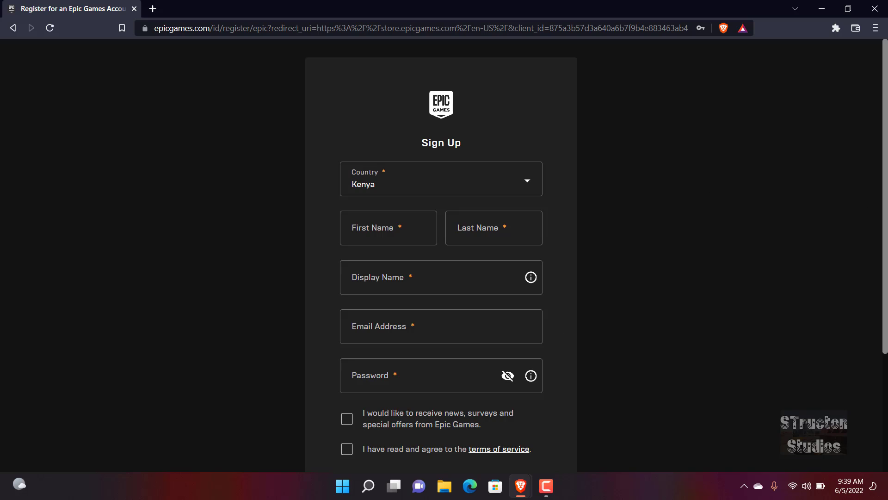
scroll(388, 306, "down", 3)
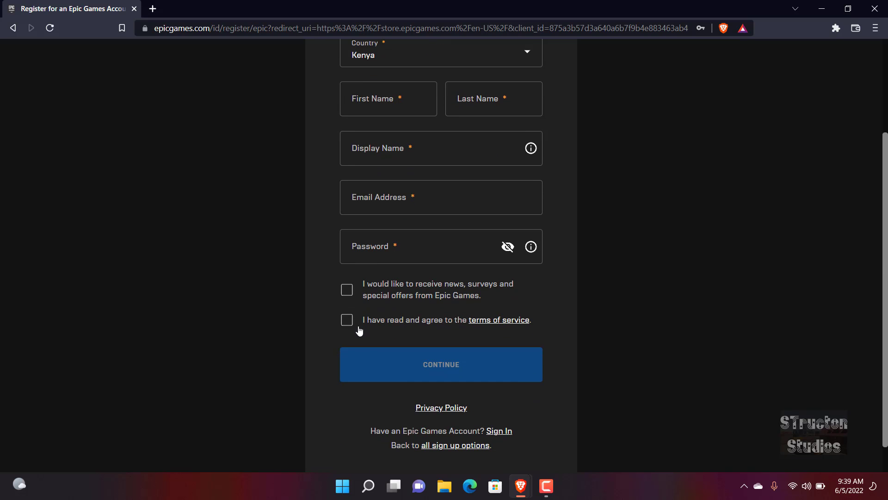
left_click(12, 28)
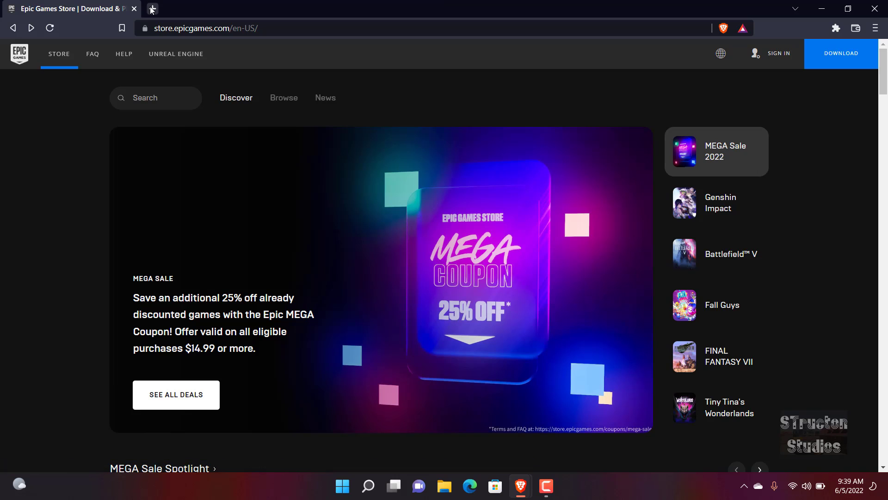
Search for "epicgames download" in a new tab and open the Epic Games Launcher download page.
key("ctrl+t")
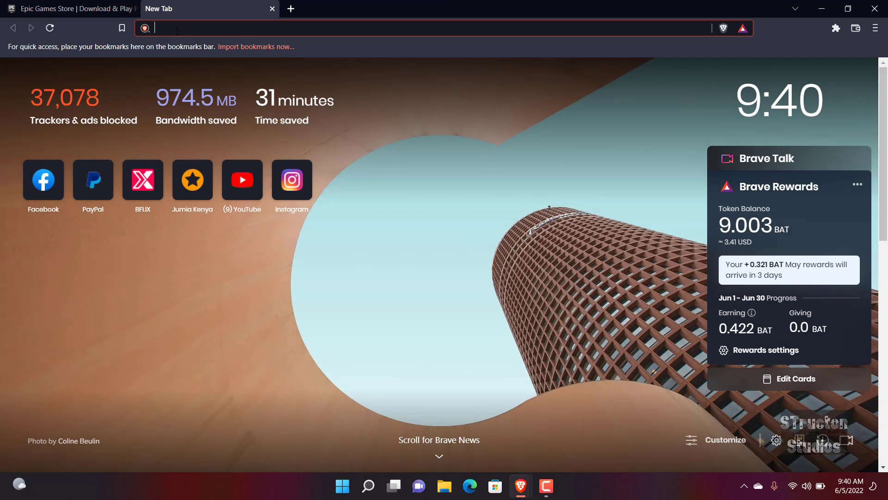
type("epiv")
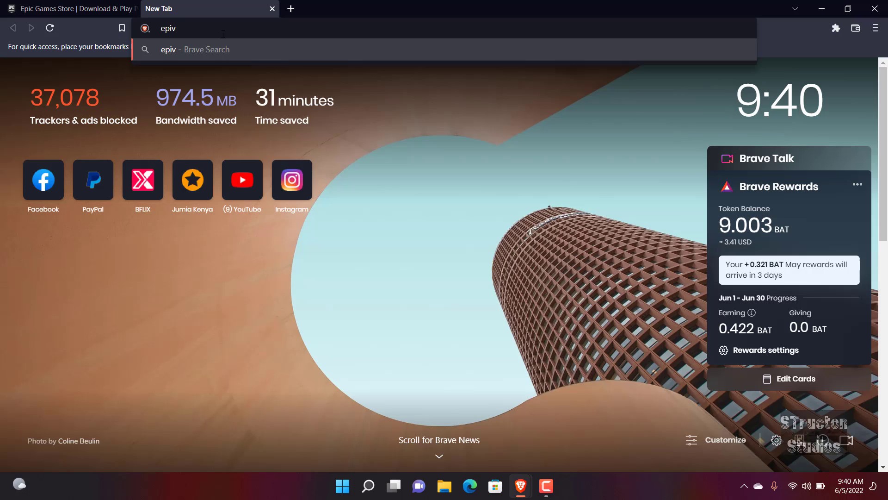
key("BackSpace")
type("c")
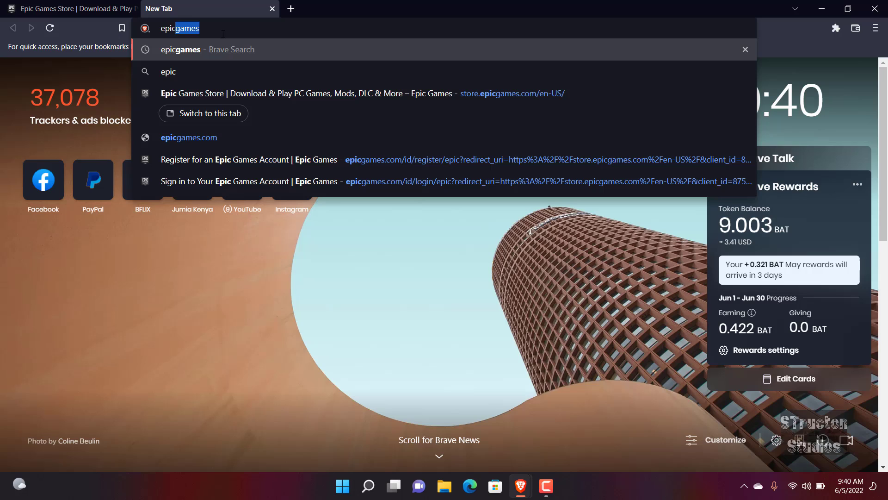
type("games")
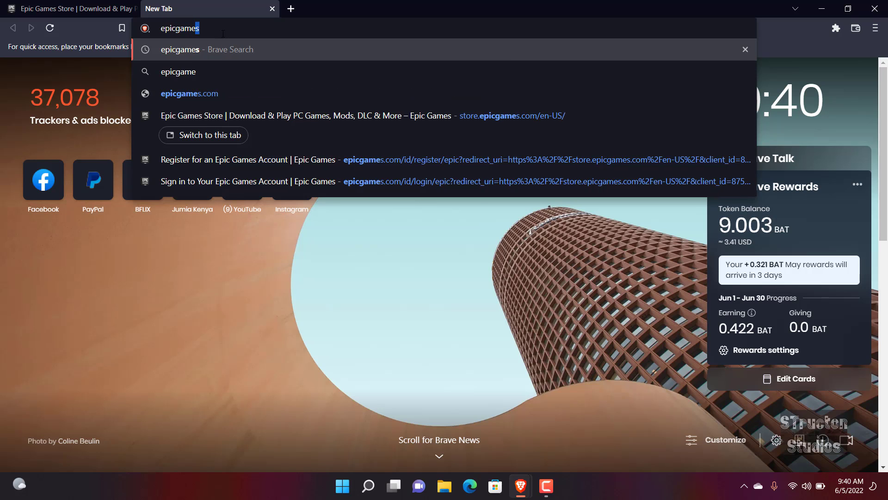
type(" dow")
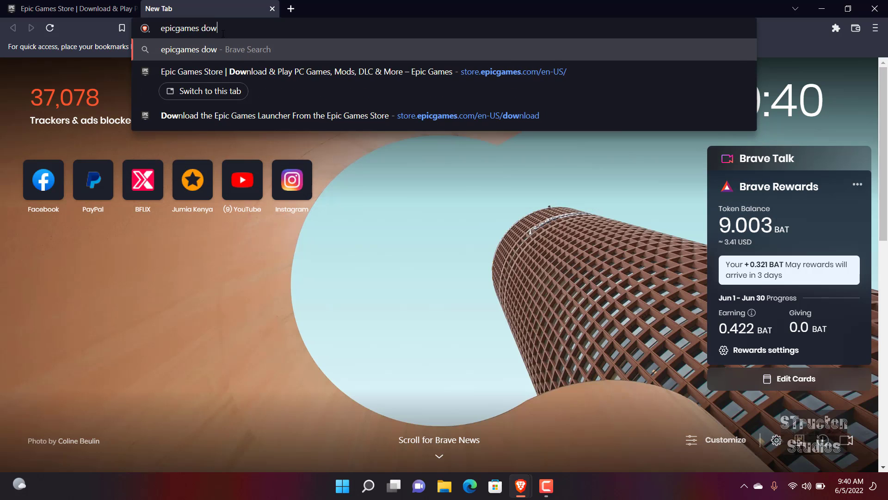
type("nload")
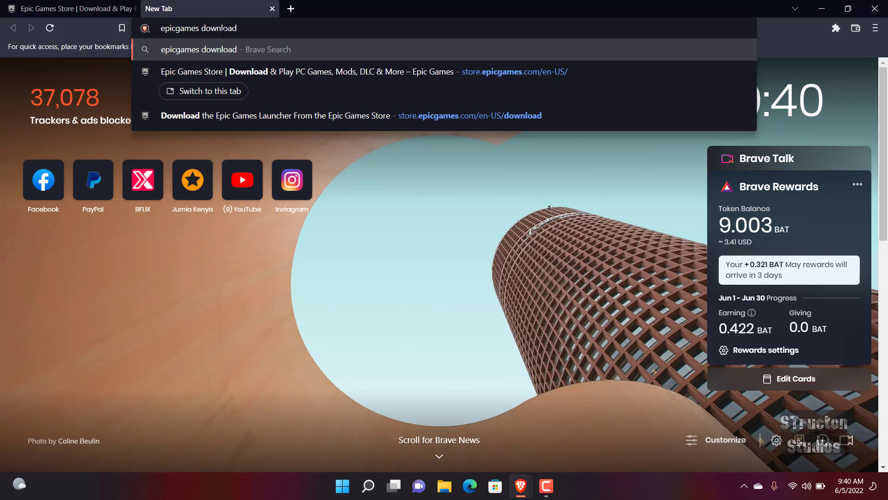
key("Return")
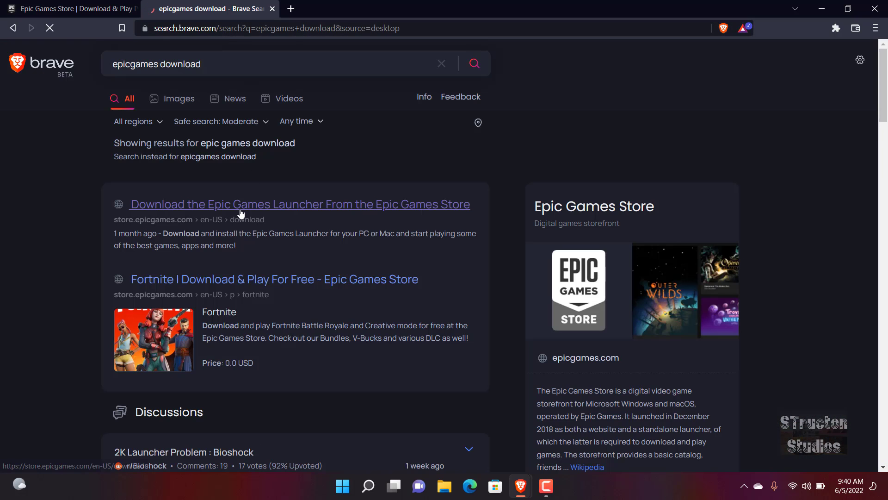
left_click(240, 205)
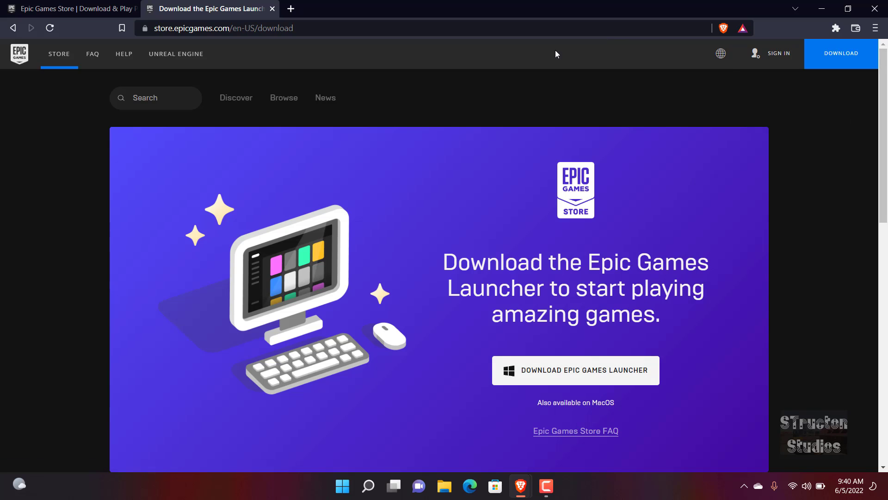
Request the launcher installer from the store's home page, and cancel the download.
left_click(64, 5)
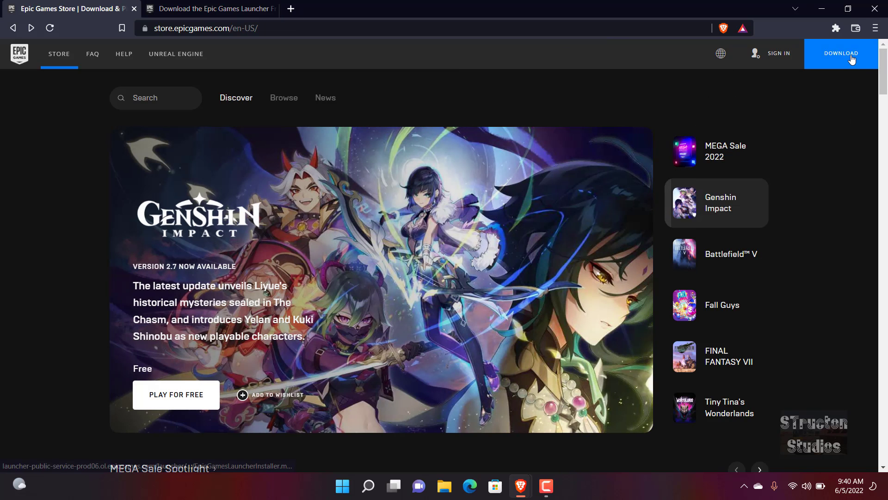
left_click(853, 59)
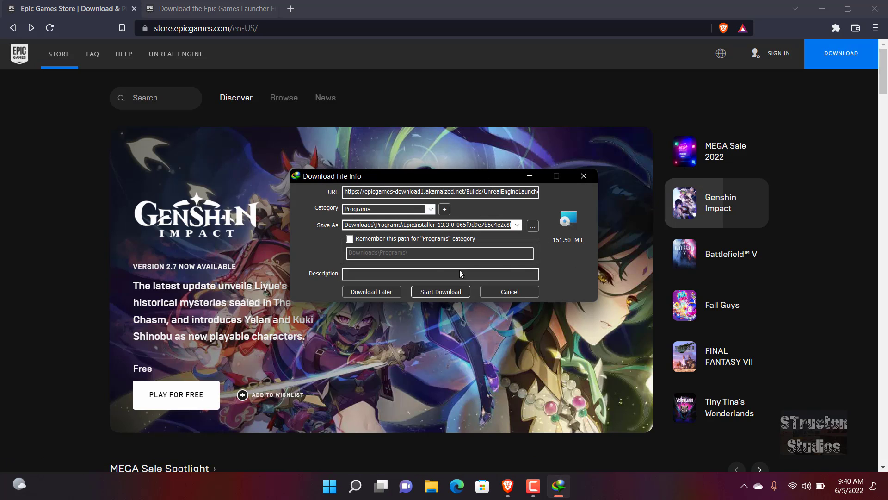
left_click(522, 291)
Detach the launcher download page into its own browser window and place it over the store window.
left_click(259, 8)
left_click_drag(250, 8, 448, 252)
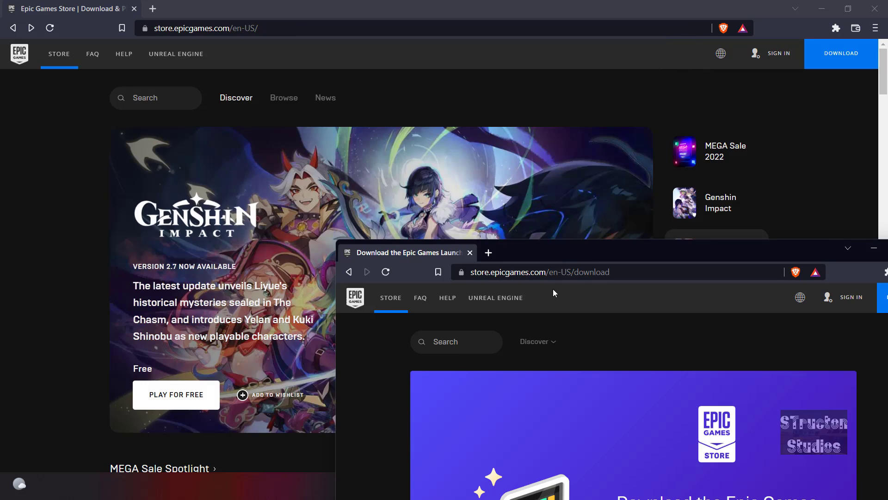
left_click_drag(595, 255, 313, 45)
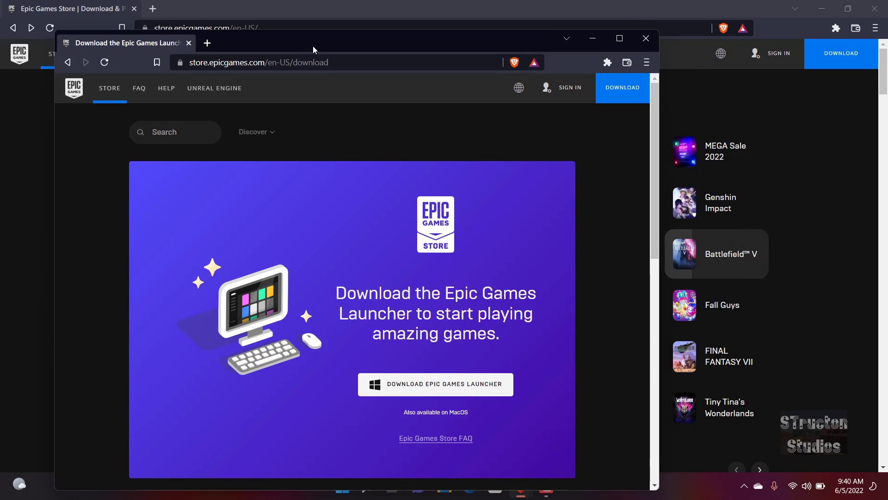
Request the launcher installer from the download page, cancel the download without adding an exception, and close the detached window.
left_click(441, 388)
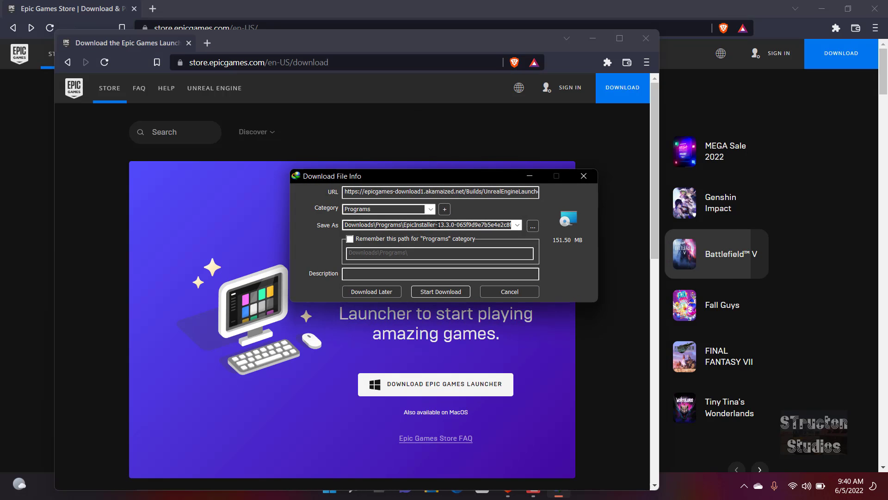
left_click(516, 292)
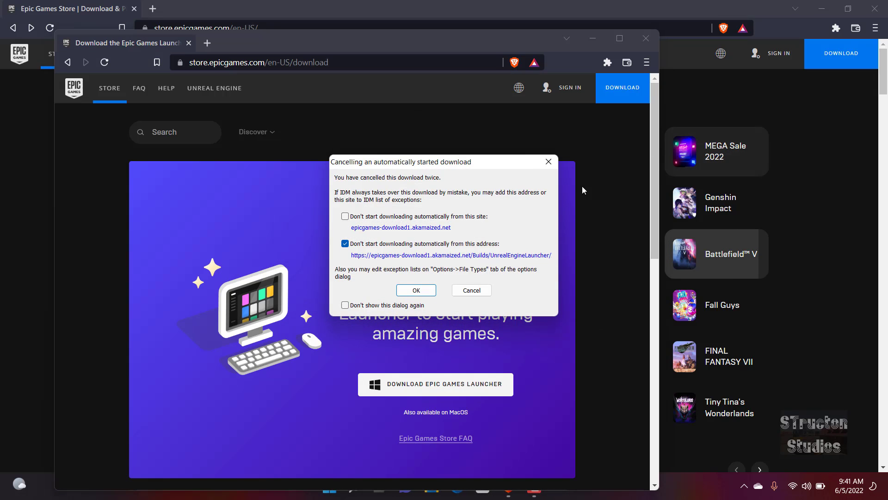
left_click(478, 290)
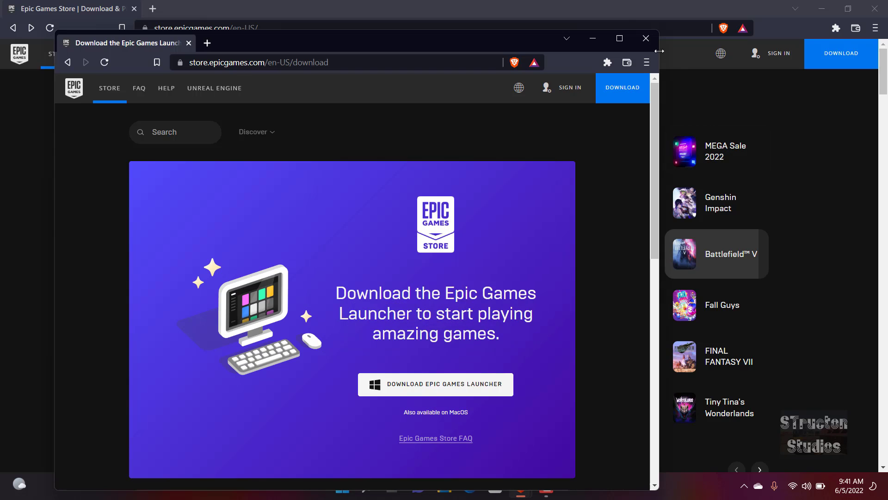
left_click(646, 39)
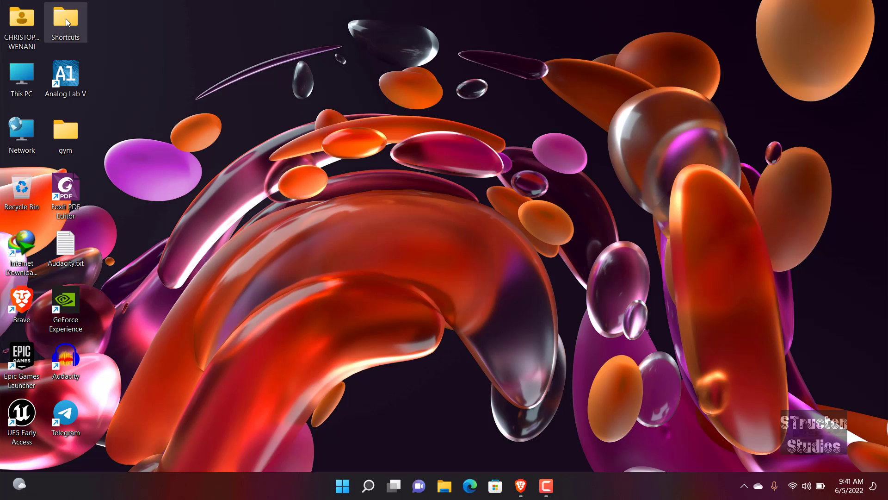
Look through the Programs folder and its parent Downloads folder, where installers are saved, and close the file window.
double_click(66, 18)
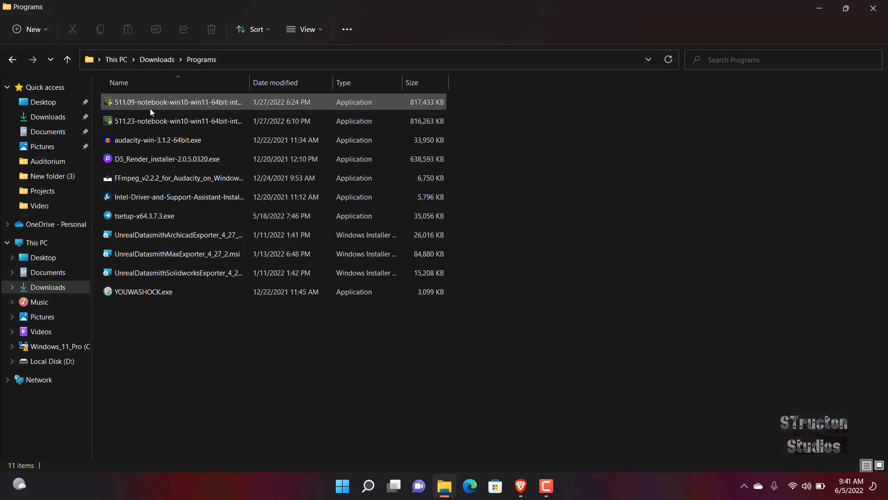
mouse_move(150, 108)
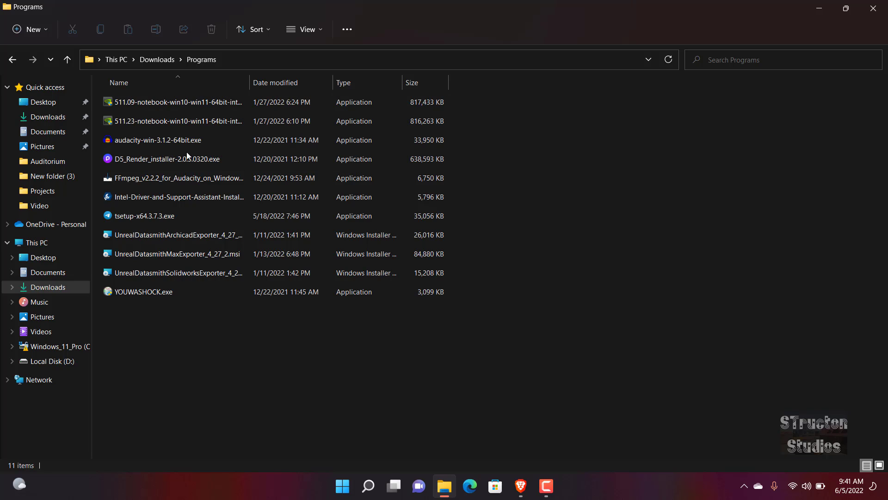
left_click(163, 57)
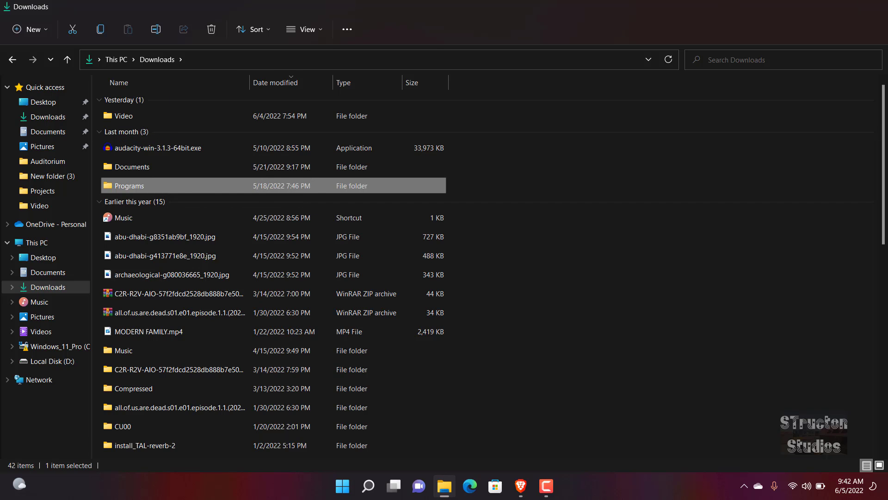
left_click(873, 8)
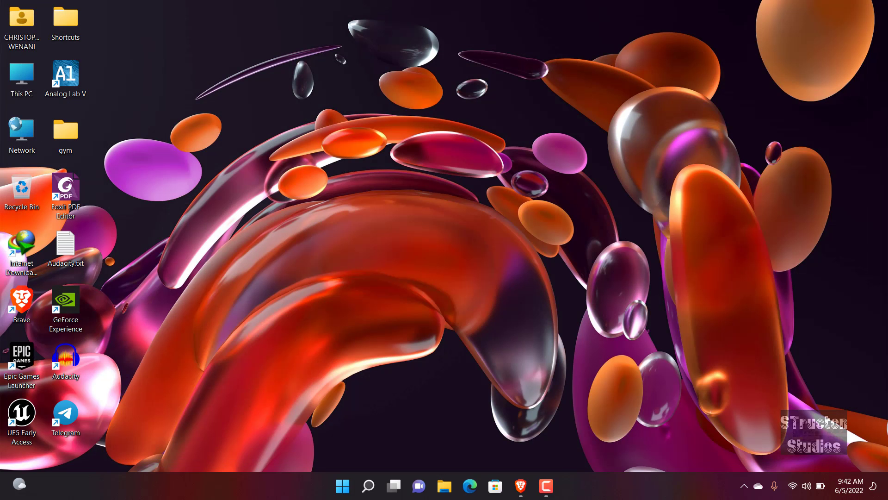
Find the Epic Games Launcher with a Windows search for "epic", open it, and move its window fully into view.
left_click(369, 486)
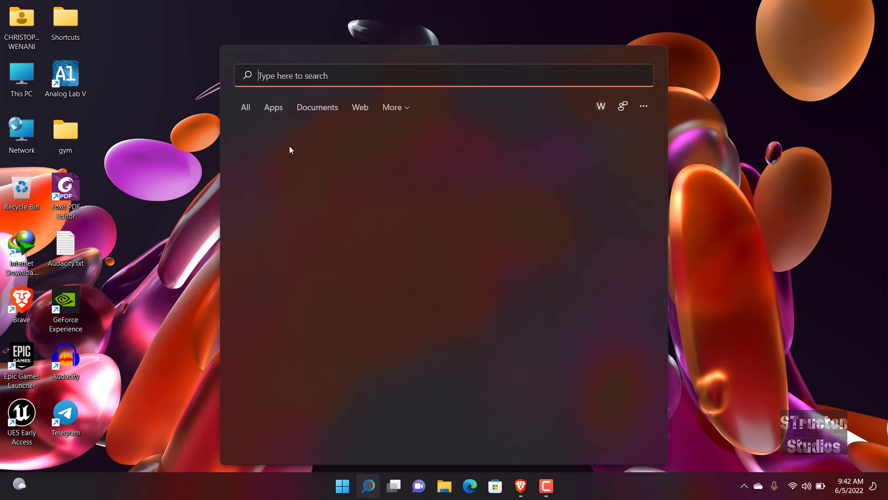
type("epic")
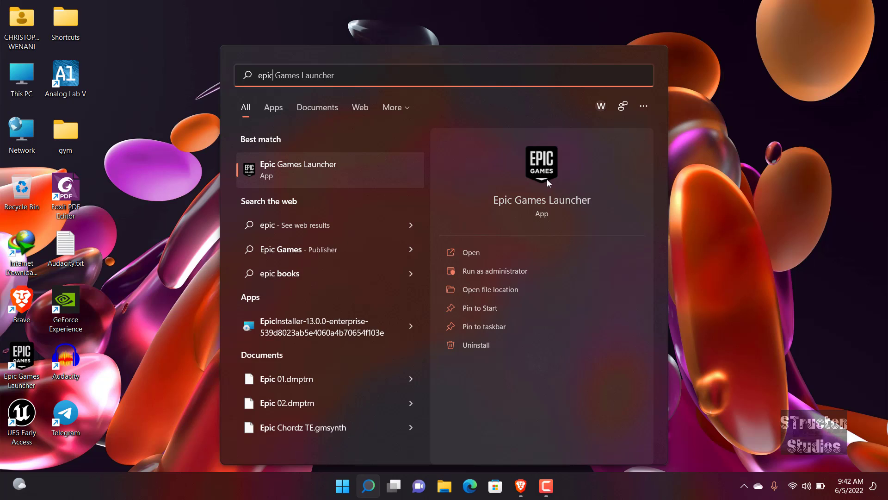
left_click(546, 179)
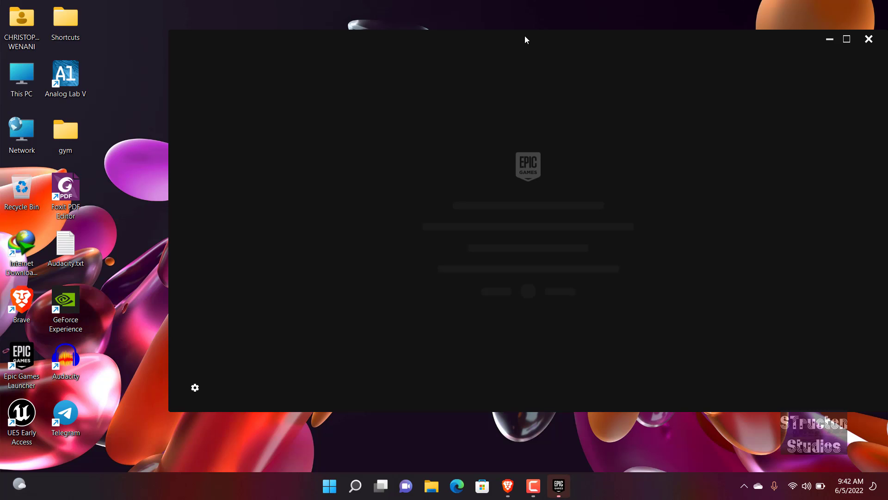
left_click_drag(524, 35, 373, 22)
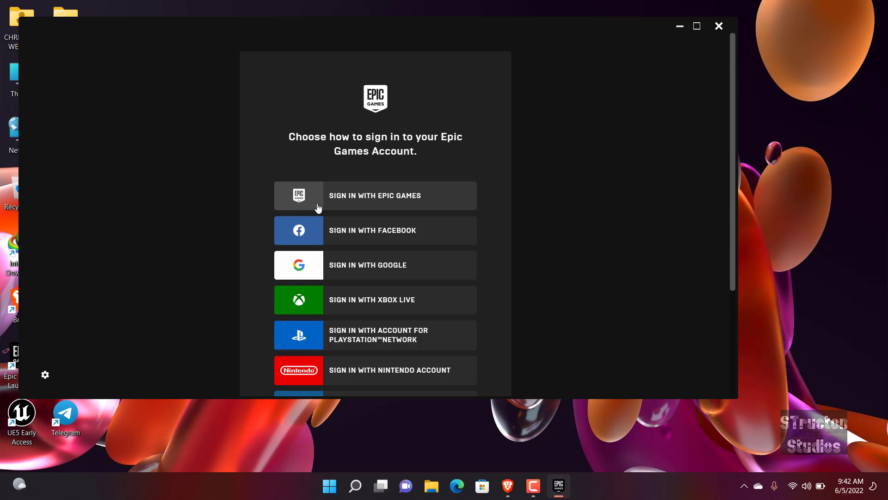
Sign in to the launcher with the Epic Games account's e-mail and password, and maximize the launcher window.
left_click(382, 200)
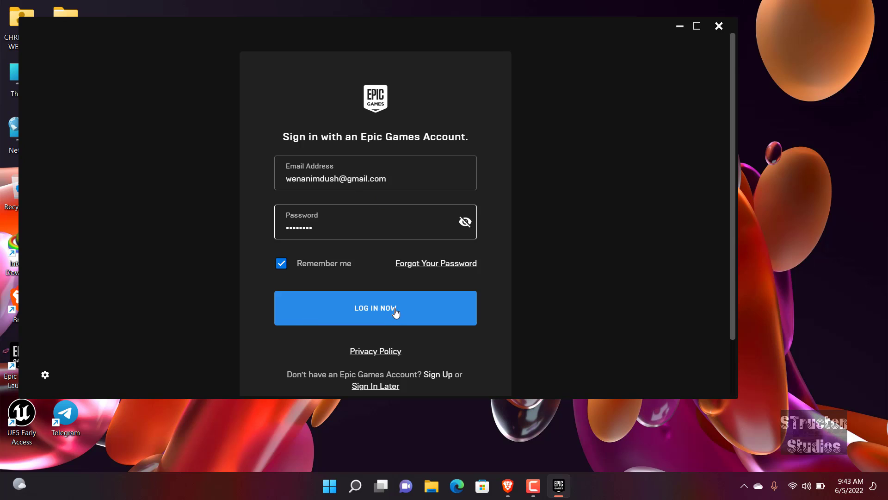
left_click(396, 313)
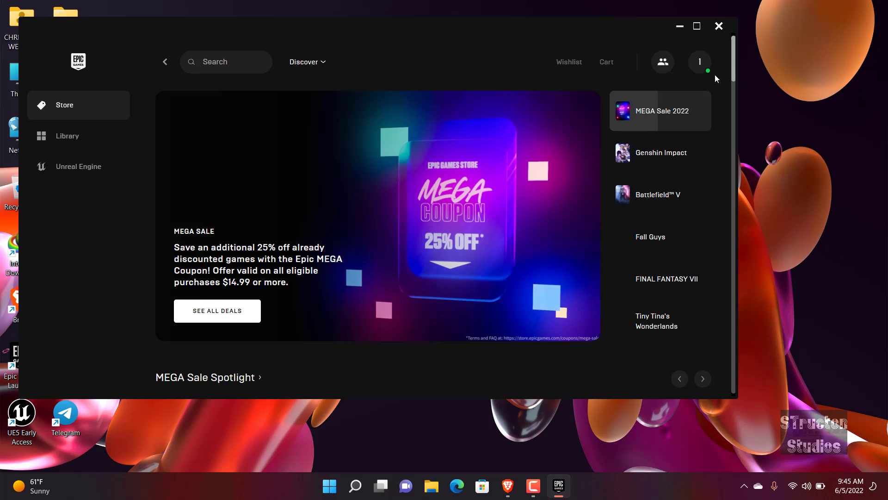
left_click(695, 27)
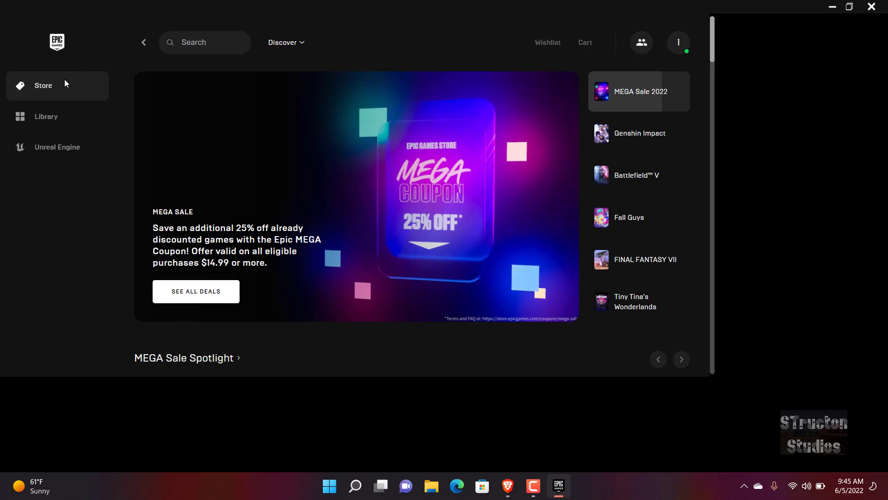
View the launcher's library and the Unreal Engine section, and bring up the Twinmotion page.
left_click(45, 116)
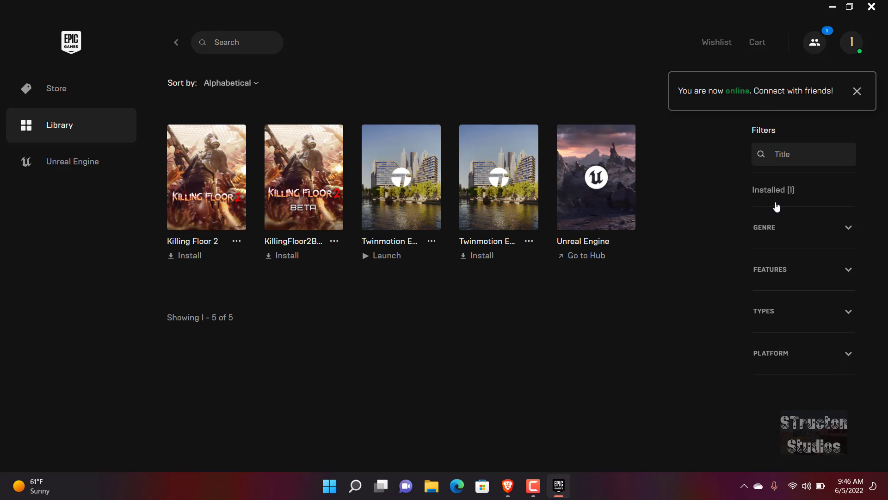
left_click(72, 164)
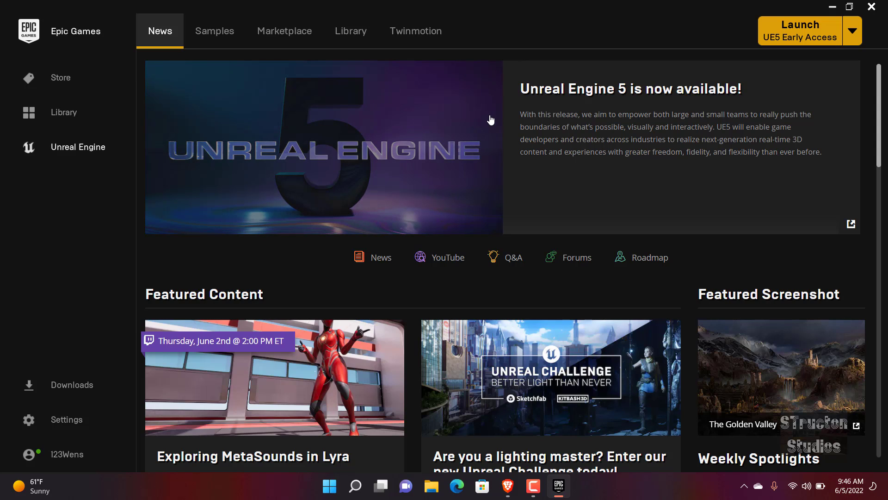
left_click(415, 41)
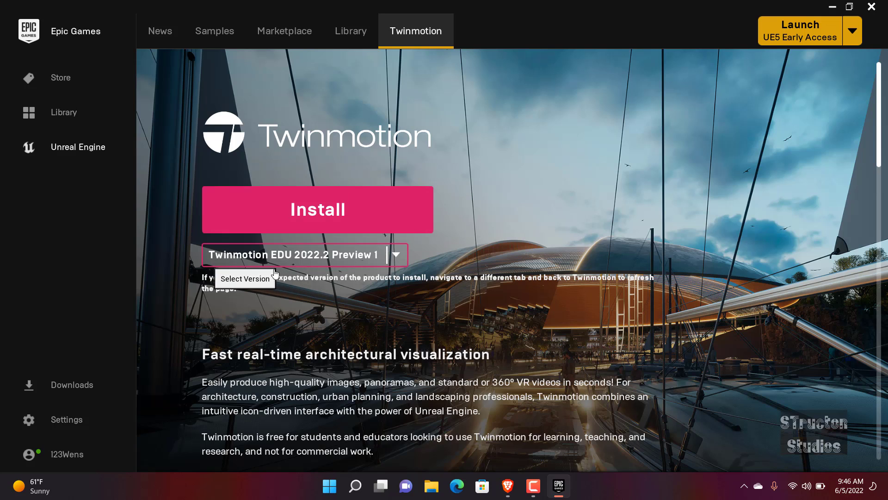
Request the installation of Twinmotion EDU 2022.2 Preview 1 and accept its End User License Agreement.
left_click(397, 255)
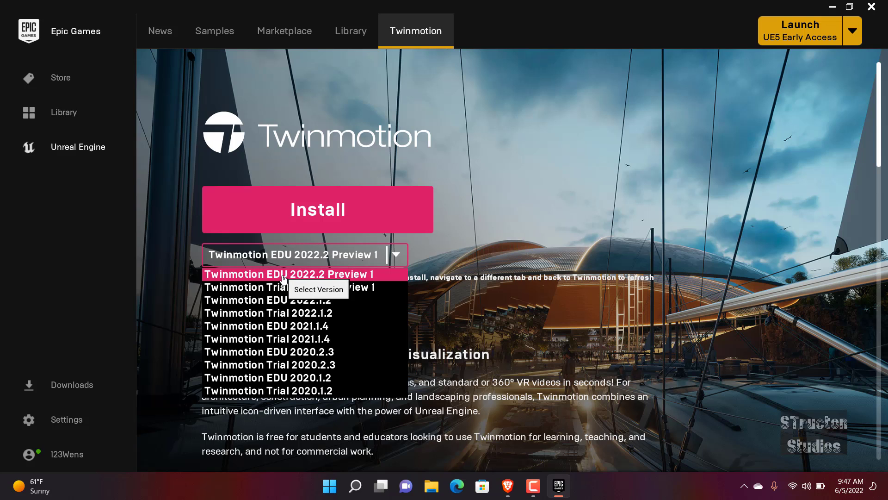
left_click(284, 274)
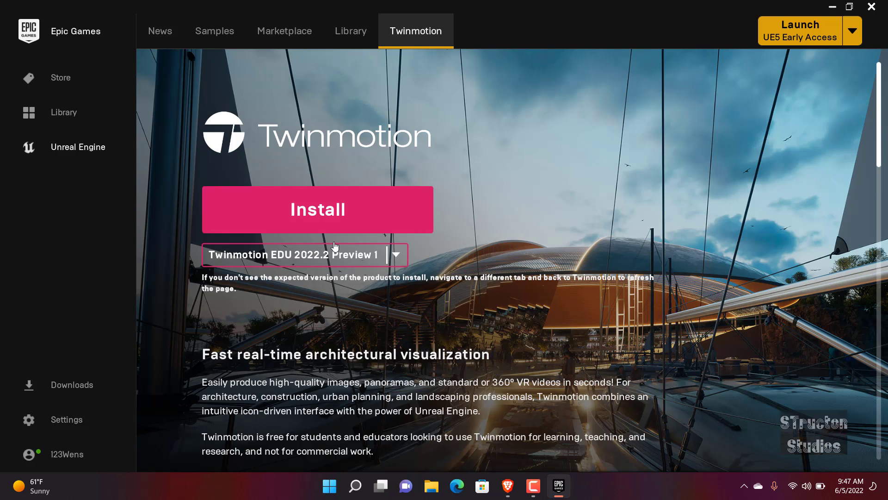
left_click(328, 212)
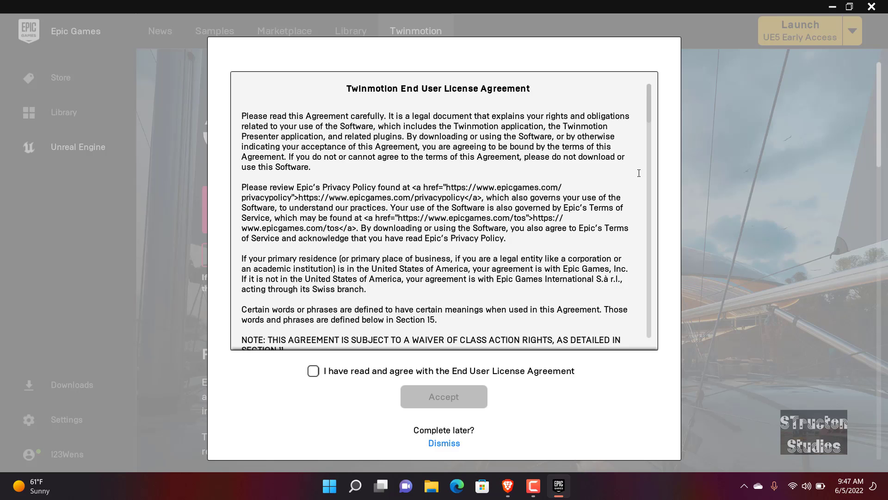
scroll(649, 121, "down", 15)
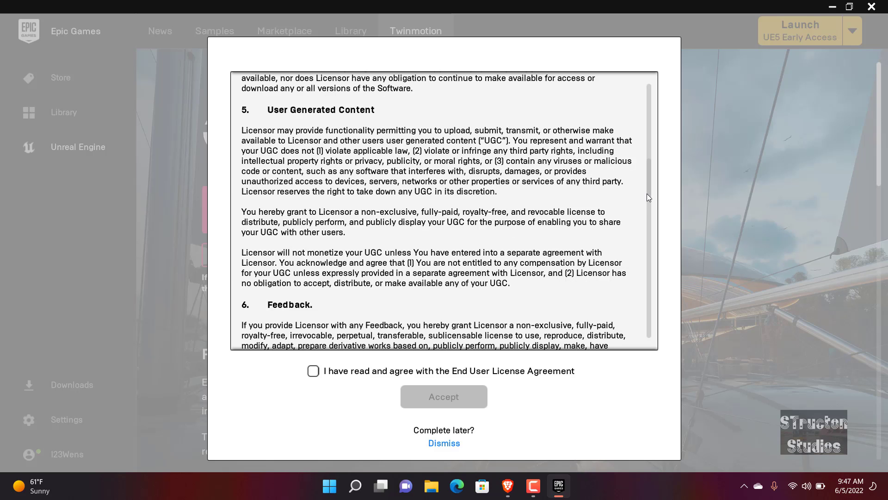
left_click(314, 371)
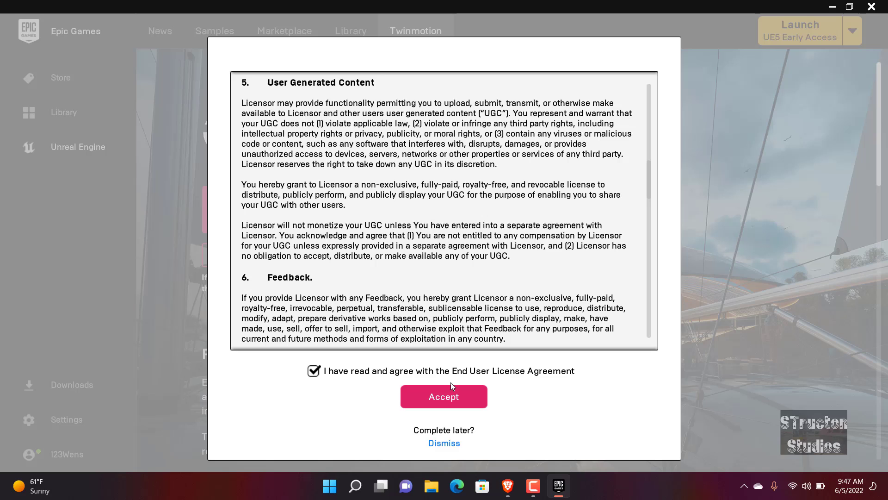
left_click(452, 404)
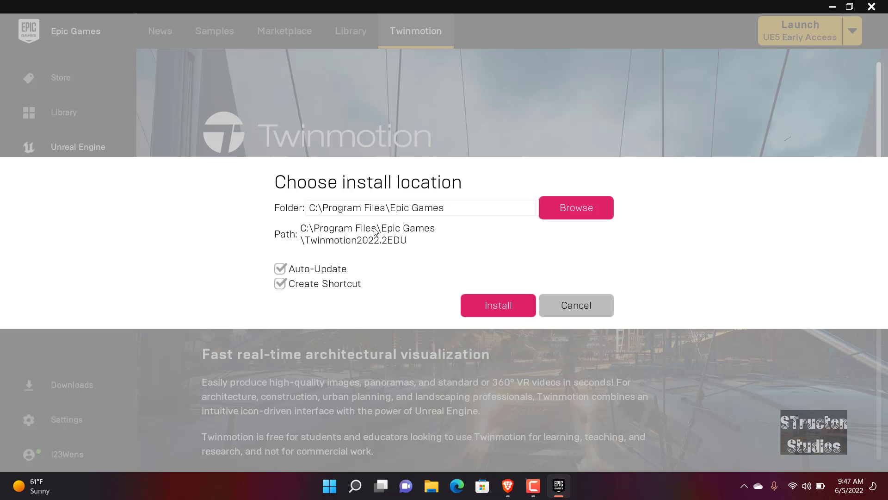
Start the Twinmotion install in C:\Program Files\Epic Games with auto-update and a shortcut, allow the launcher's changes, and minimize the launcher.
left_click(498, 305)
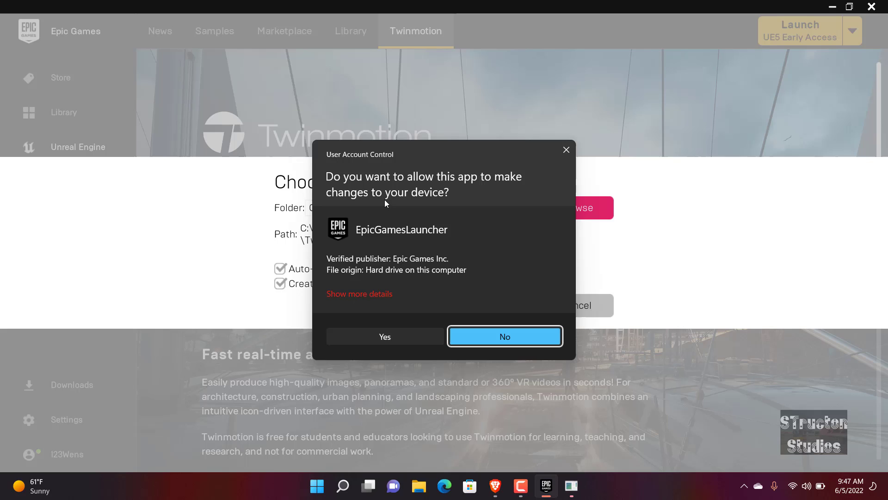
left_click(379, 333)
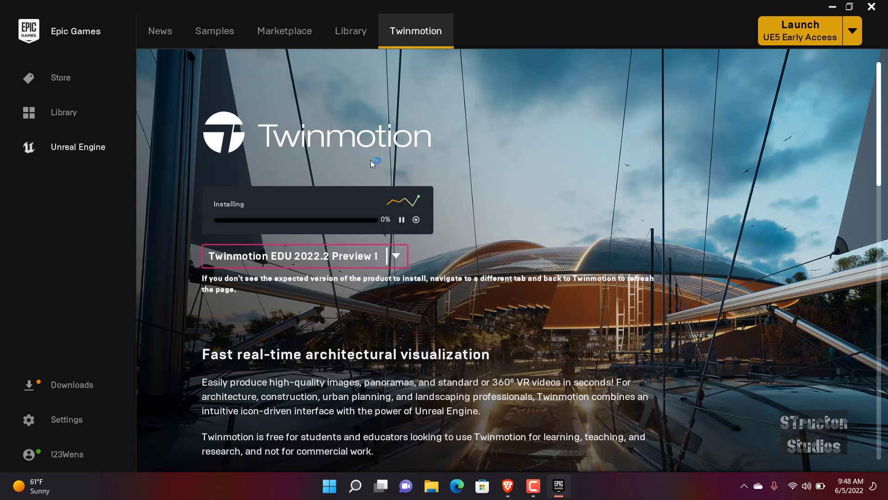
left_click(831, 5)
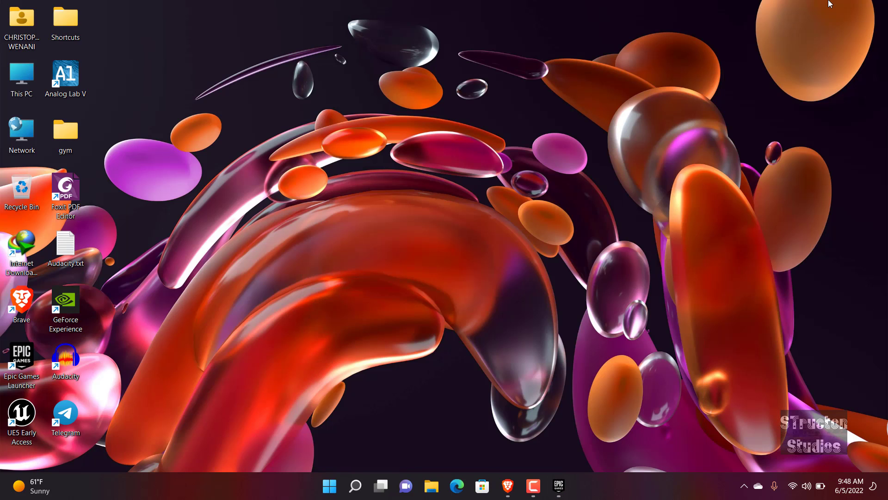